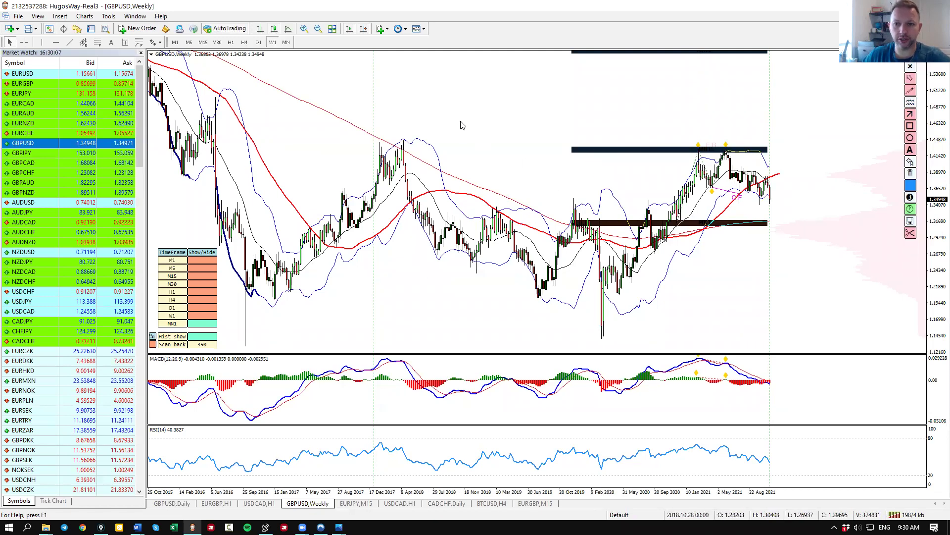
# Sketch the weekly rally from the 2020 low to the 2021 highs and mark the top with a down arrow.
pyautogui.moveTo(603, 341)
pyautogui.mouseDown()
pyautogui.moveTo(644, 212)
pyautogui.moveTo(671, 209)
pyautogui.mouseUp()
pyautogui.moveTo(684, 177)
pyautogui.mouseDown()
pyautogui.moveTo(702, 191)
pyautogui.moveTo(734, 143)
pyautogui.mouseUp()
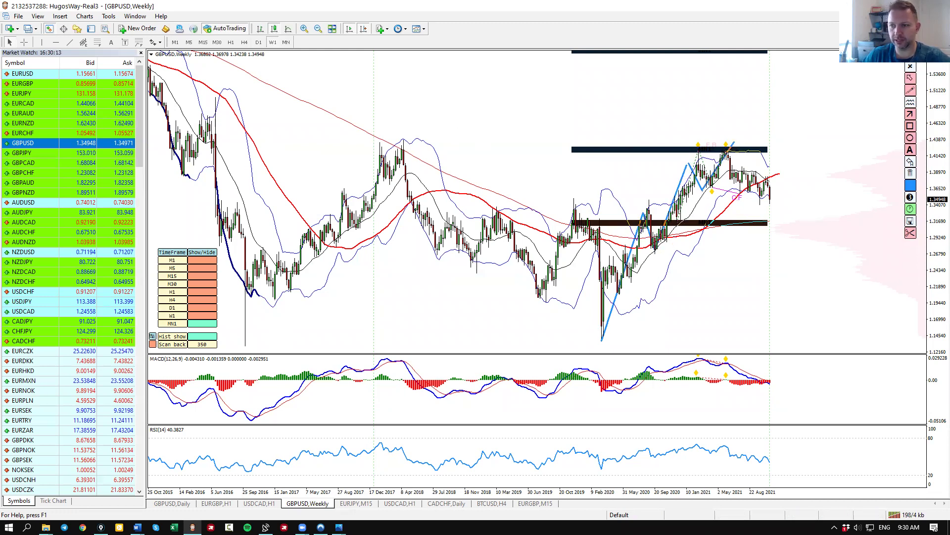
pyautogui.moveTo(594, 277)
pyautogui.mouseDown()
pyautogui.moveTo(619, 201)
pyautogui.moveTo(649, 168)
pyautogui.moveTo(734, 139)
pyautogui.mouseUp()
pyautogui.hotkey('ctrl', 'z')
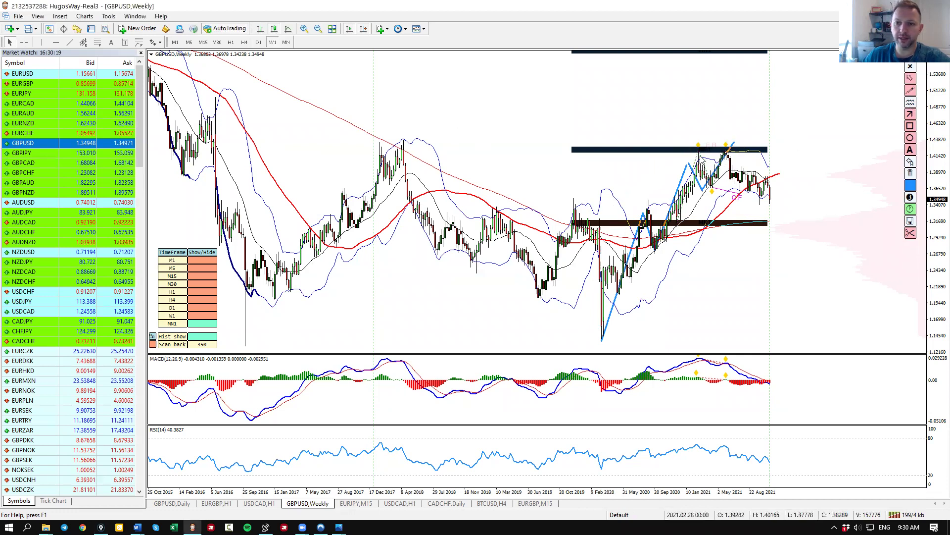
pyautogui.moveTo(683, 153); pyautogui.dragTo(761, 151)
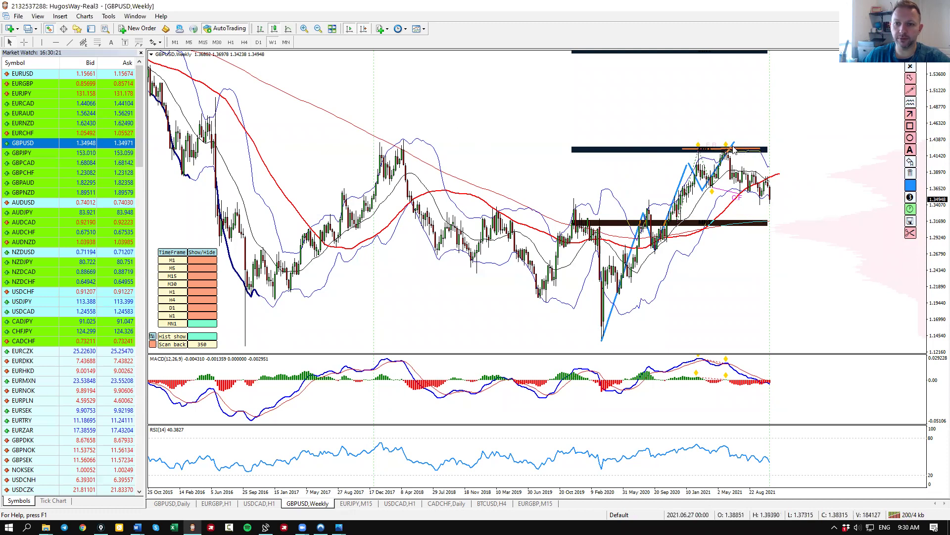
pyautogui.moveTo(725, 123); pyautogui.dragTo(719, 142)
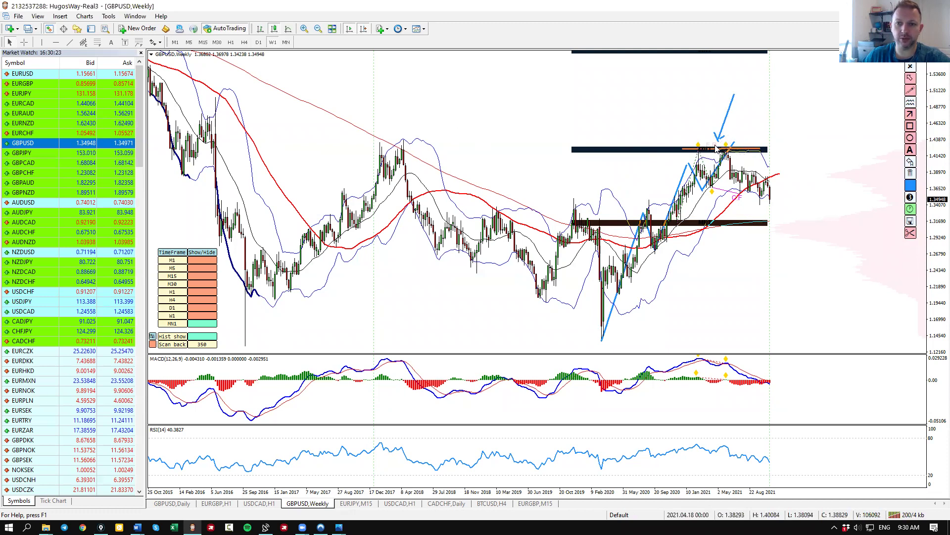
# Draw divergence lines at the MACD and RSI peaks.
pyautogui.moveTo(710, 360); pyautogui.dragTo(734, 370)
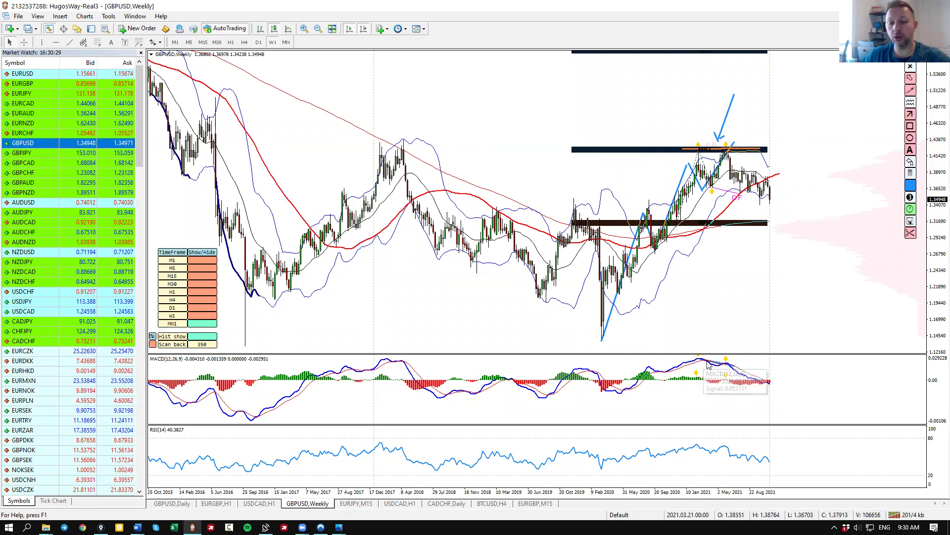
pyautogui.moveTo(719, 370)
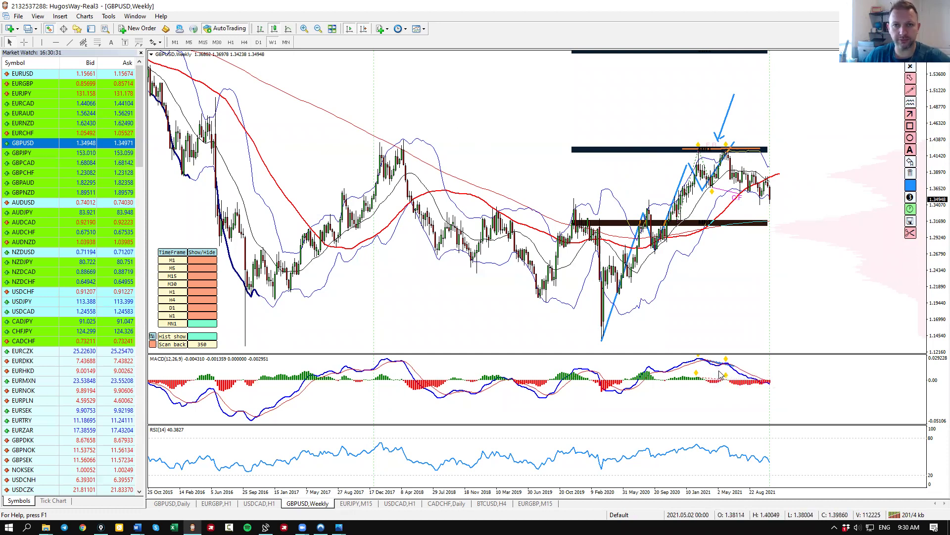
pyautogui.moveTo(696, 375); pyautogui.dragTo(728, 379)
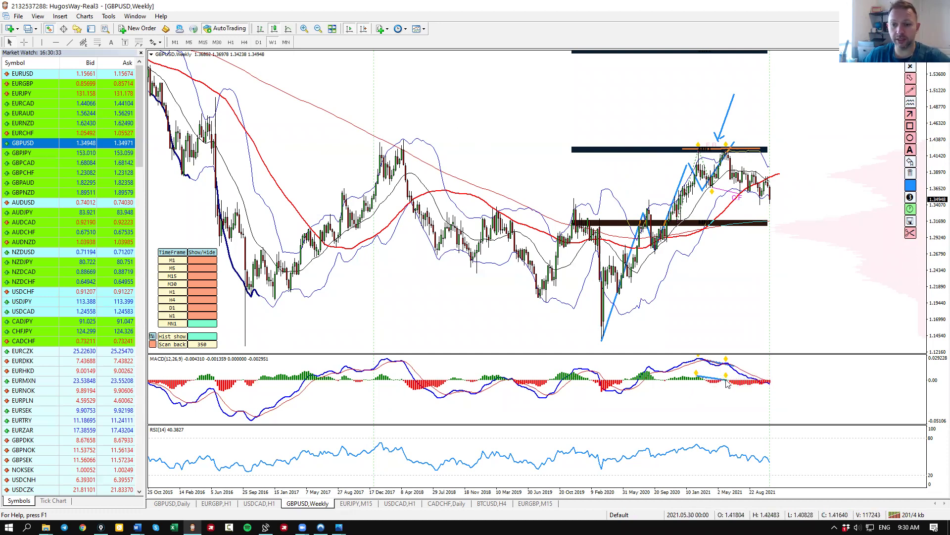
pyautogui.moveTo(697, 443); pyautogui.dragTo(728, 447)
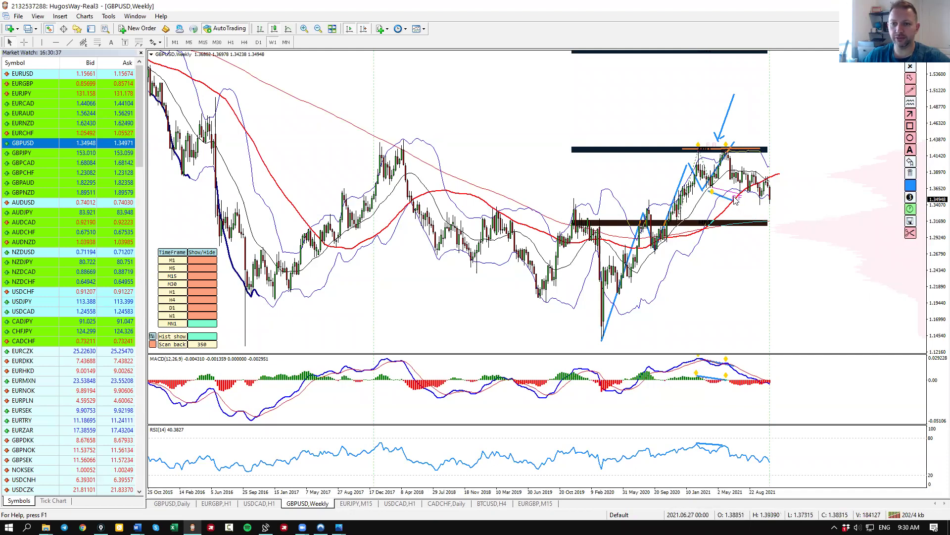
# Project a bounce off the 50-period MA and a drop toward support, then clear all sketches.
pyautogui.moveTo(736, 201)
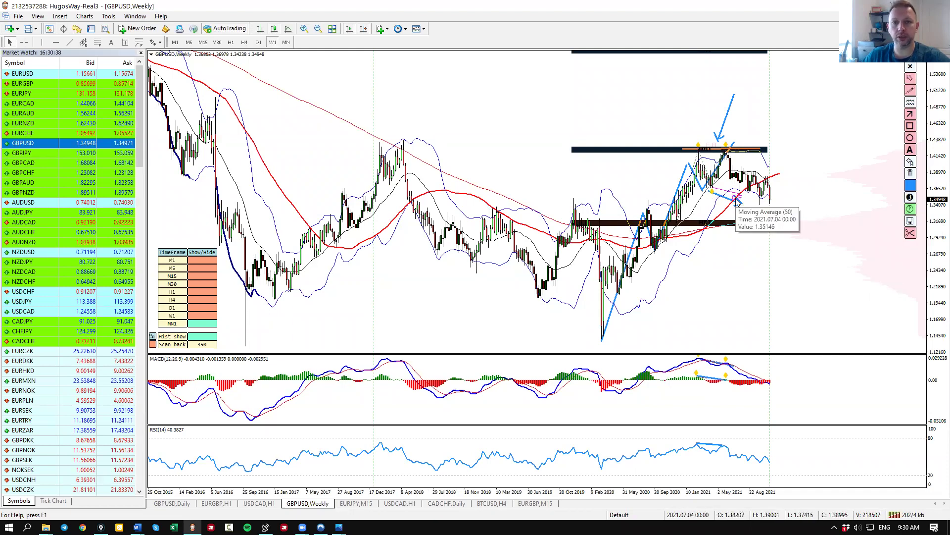
pyautogui.moveTo(739, 203)
pyautogui.mouseDown()
pyautogui.moveTo(753, 166)
pyautogui.moveTo(798, 228)
pyautogui.mouseUp()
pyautogui.moveTo(795, 218); pyautogui.dragTo(802, 233)
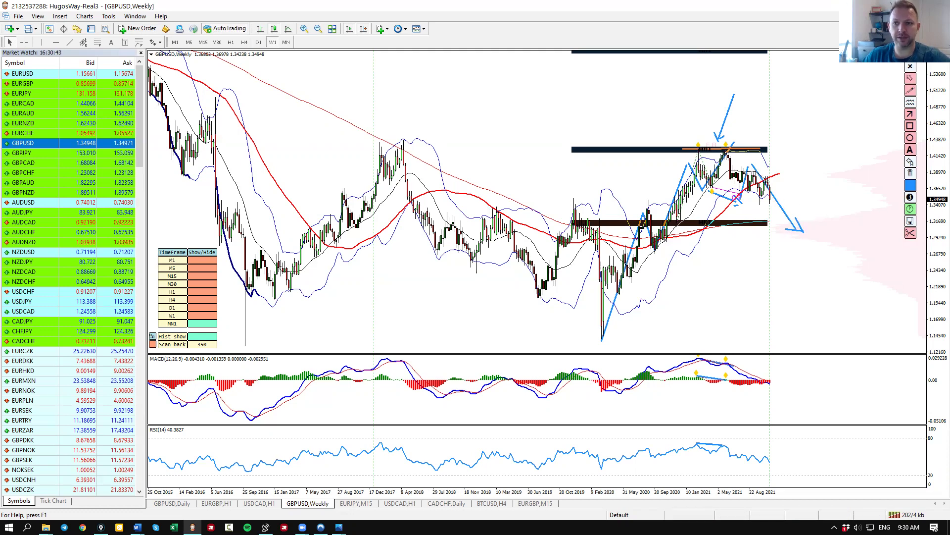
pyautogui.click(911, 174)
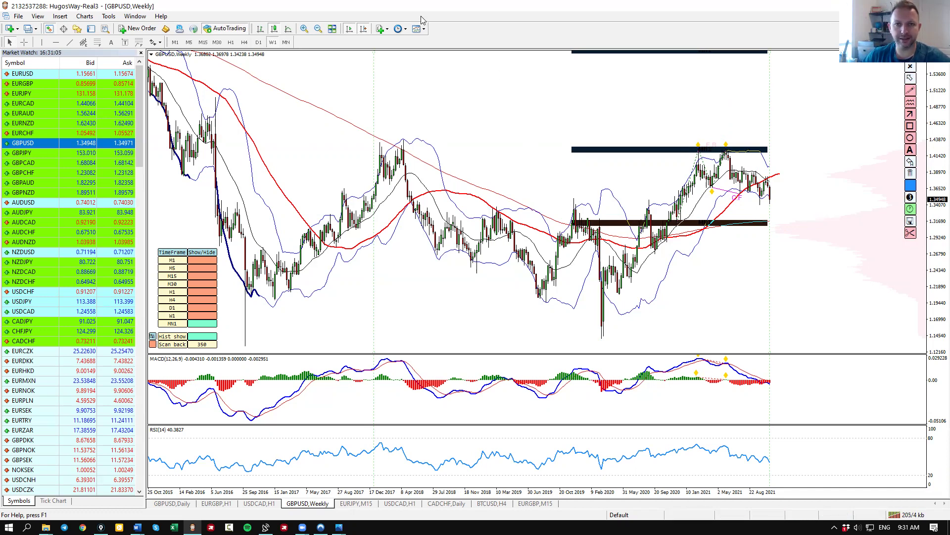
# On the GBPUSD daily chart, sketch the swings down from the May 2021 high in blue and red.
pyautogui.click(258, 42)
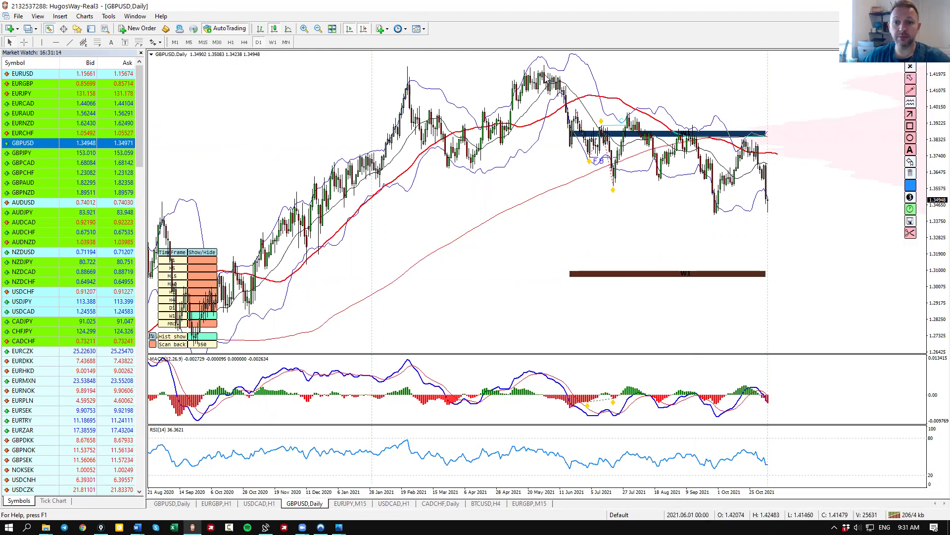
pyautogui.moveTo(539, 60)
pyautogui.mouseDown()
pyautogui.moveTo(609, 188)
pyautogui.moveTo(641, 114)
pyautogui.moveTo(665, 178)
pyautogui.moveTo(702, 130)
pyautogui.moveTo(720, 198)
pyautogui.moveTo(763, 146)
pyautogui.moveTo(808, 267)
pyautogui.mouseUp()
pyautogui.click(913, 187)
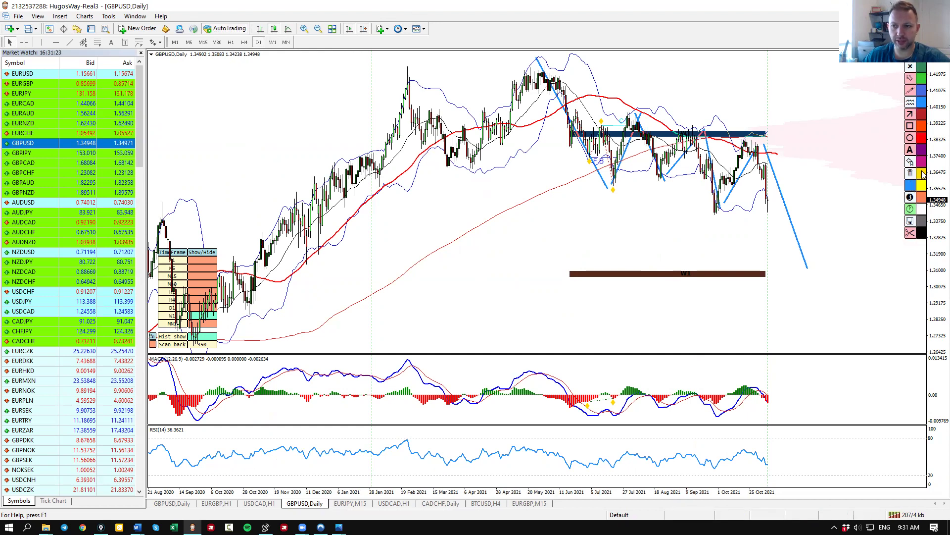
pyautogui.click(920, 140)
pyautogui.moveTo(537, 69)
pyautogui.mouseDown()
pyautogui.moveTo(598, 186)
pyautogui.moveTo(652, 118)
pyautogui.moveTo(828, 272)
pyautogui.mouseUp()
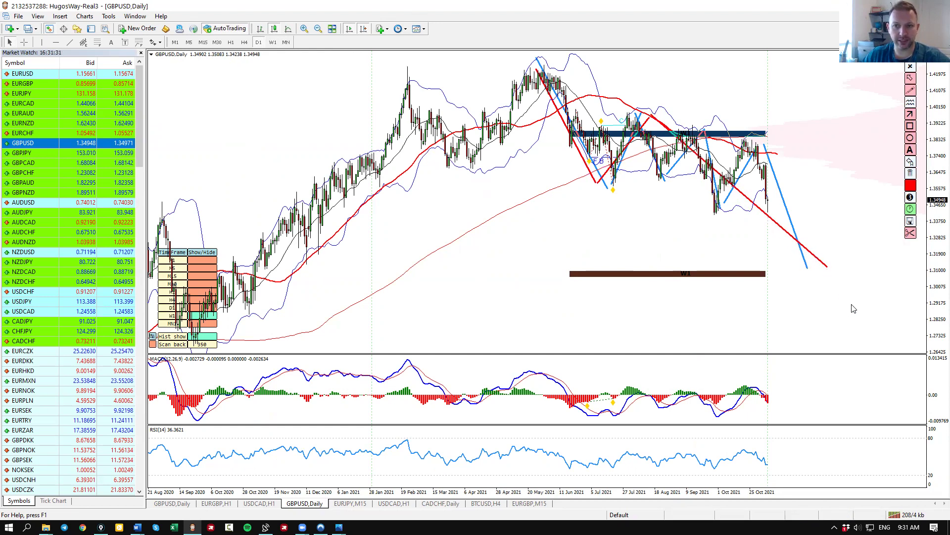
# Reset the drawing colour to blue, clear the daily sketches and switch GBPUSD to H4.
pyautogui.click(911, 186)
pyautogui.click(922, 101)
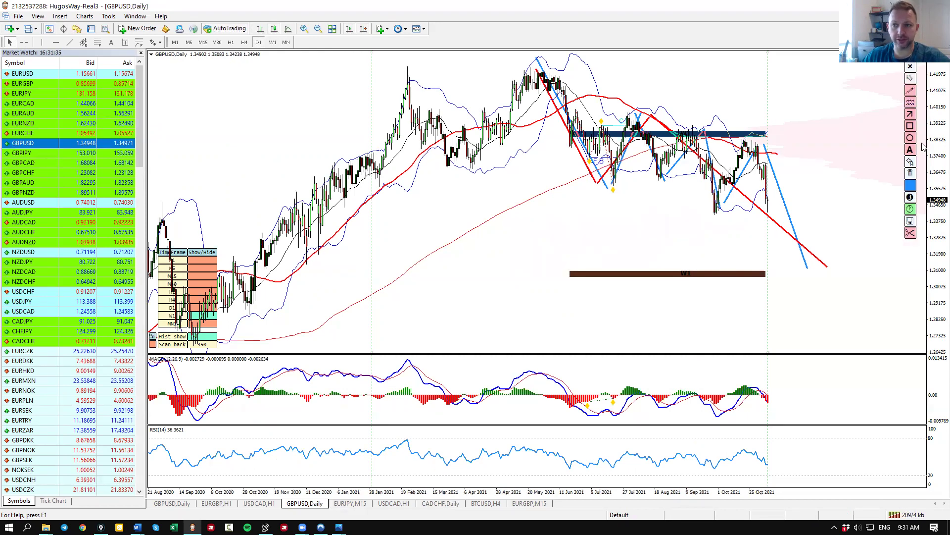
pyautogui.click(911, 173)
pyautogui.click(244, 42)
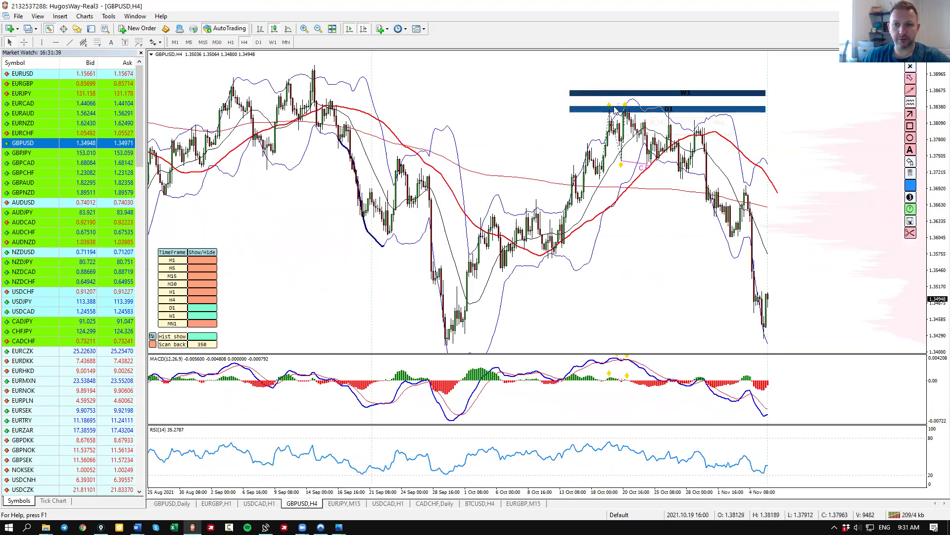
# Trace the 4-hour swings down from the zone in blue and draw trend lines on the MACD and RSI lows.
pyautogui.moveTo(622, 105)
pyautogui.mouseDown()
pyautogui.moveTo(646, 166)
pyautogui.moveTo(669, 118)
pyautogui.moveTo(702, 218)
pyautogui.moveTo(723, 230)
pyautogui.moveTo(750, 228)
pyautogui.moveTo(770, 327)
pyautogui.mouseUp()
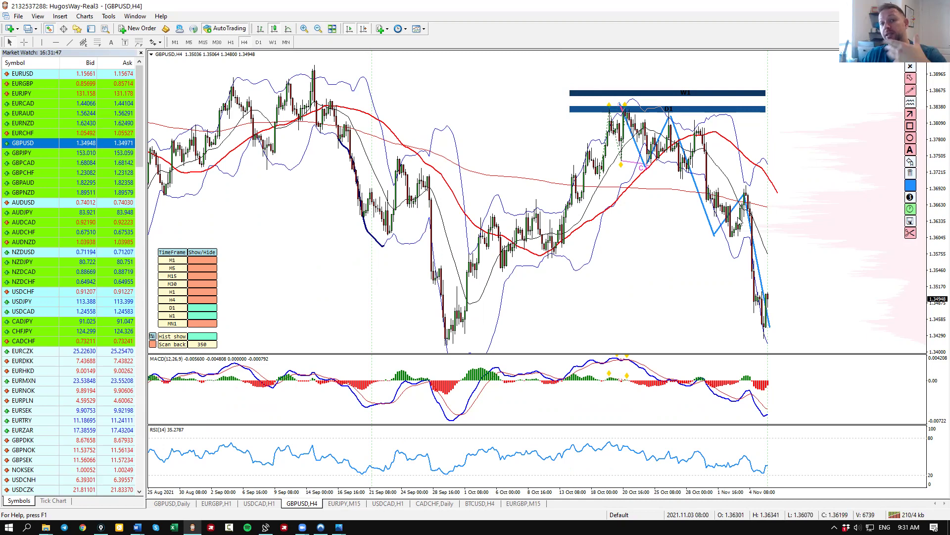
pyautogui.moveTo(713, 388); pyautogui.dragTo(771, 391)
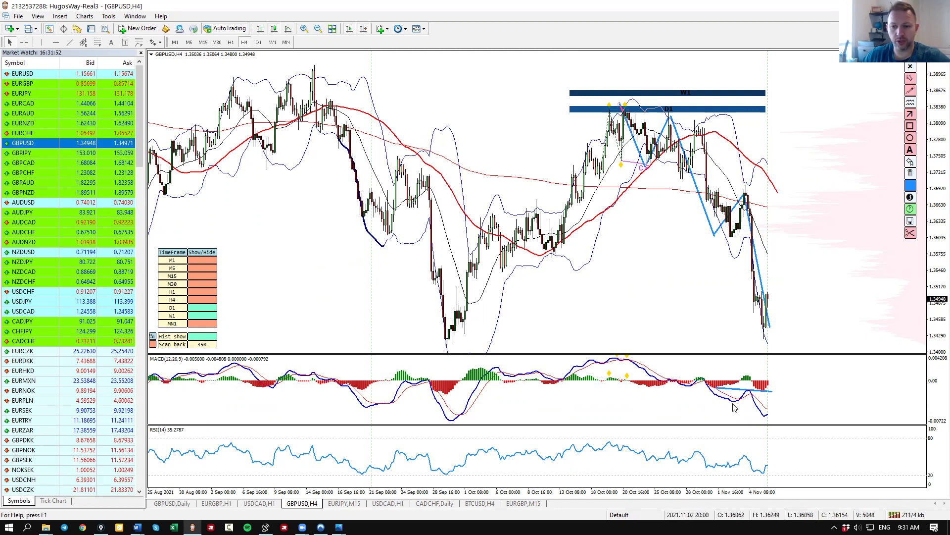
pyautogui.moveTo(726, 406); pyautogui.dragTo(762, 416)
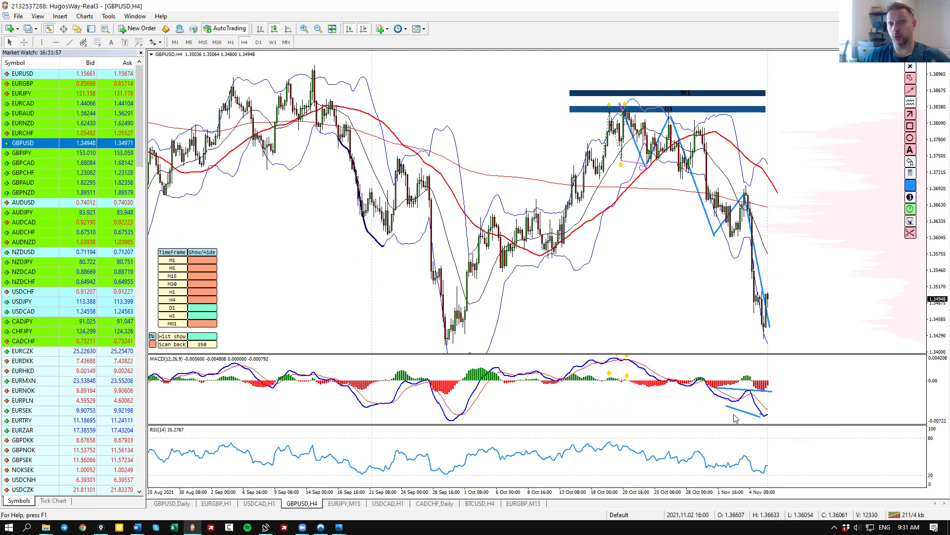
pyautogui.moveTo(722, 466); pyautogui.dragTo(770, 470)
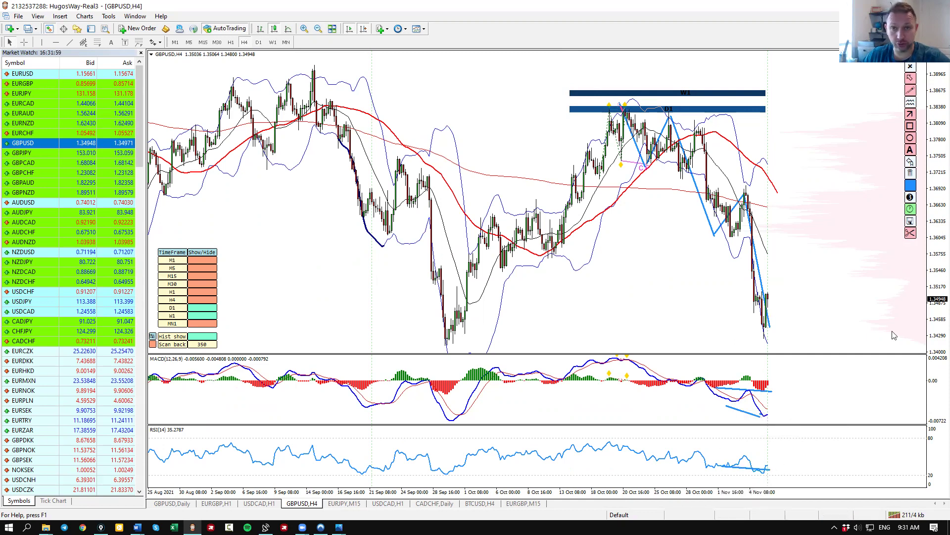
# On H4, sketch a projected rise, a target box and two drops, clear them, and return to W1.
pyautogui.click(910, 174)
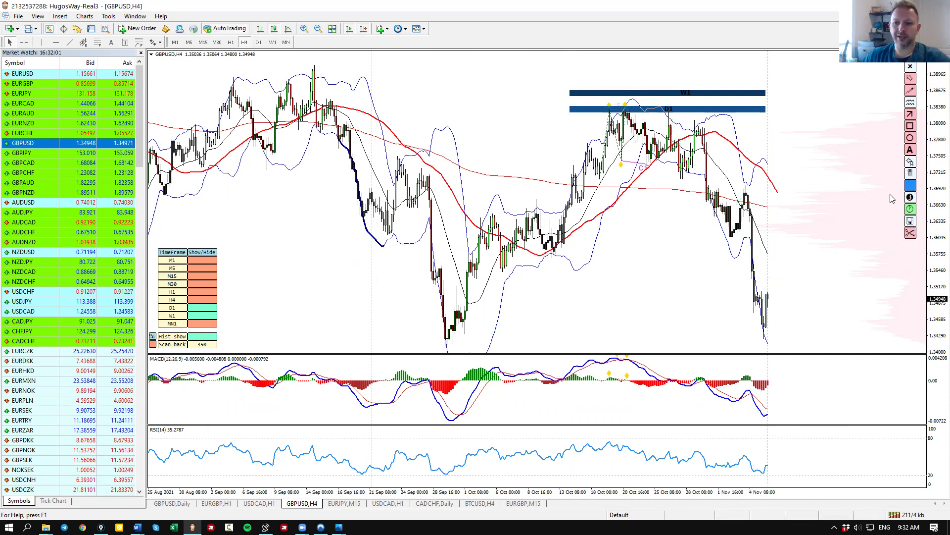
pyautogui.moveTo(767, 327); pyautogui.dragTo(918, 279)
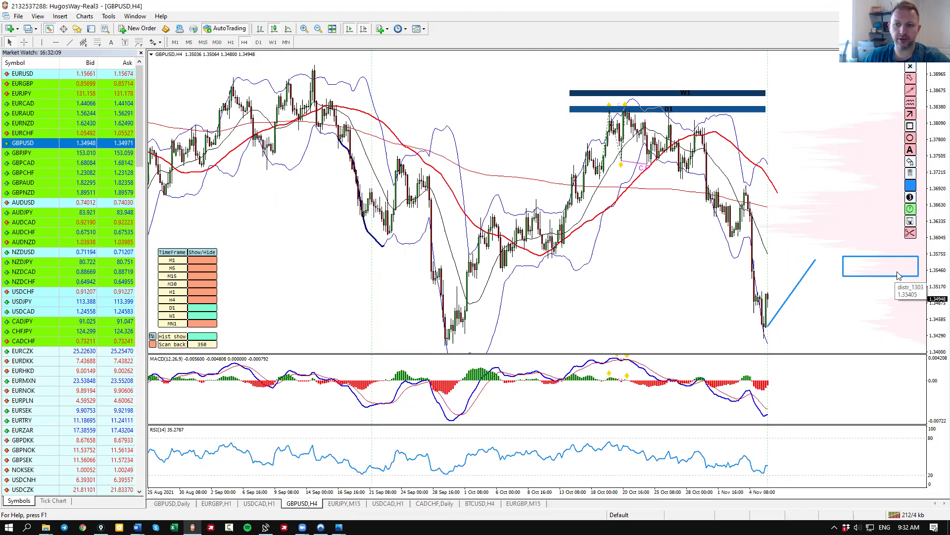
pyautogui.moveTo(762, 201); pyautogui.dragTo(881, 241)
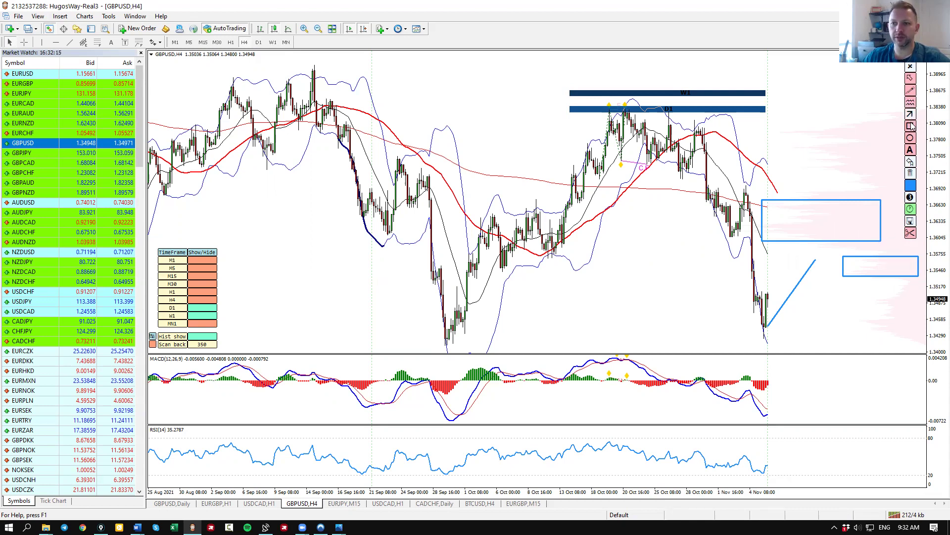
pyautogui.moveTo(831, 262); pyautogui.dragTo(867, 350)
pyautogui.moveTo(865, 216); pyautogui.dragTo(920, 352)
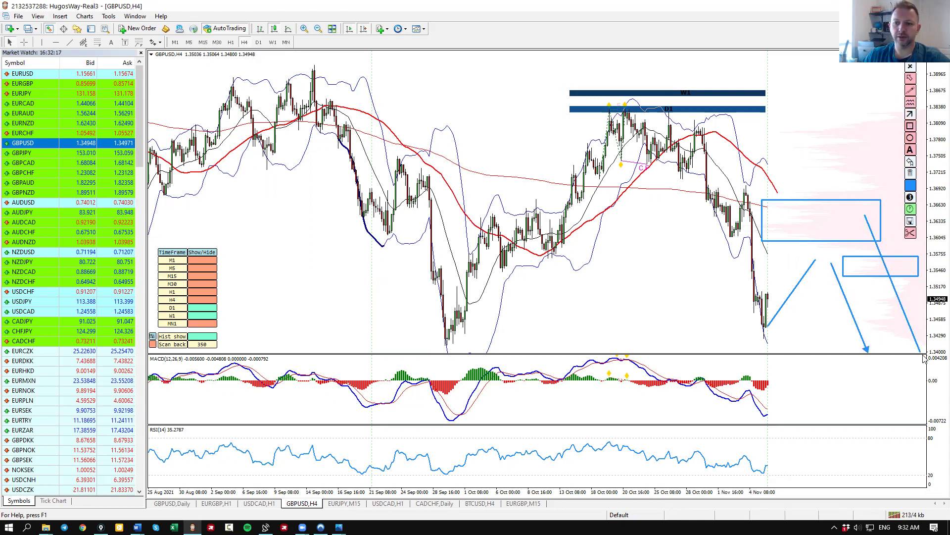
pyautogui.click(913, 174)
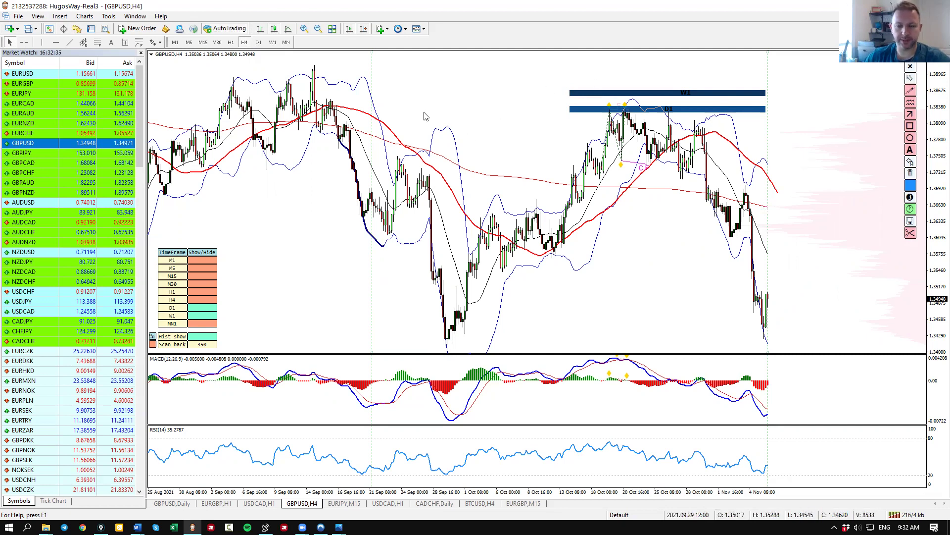
pyautogui.click(272, 43)
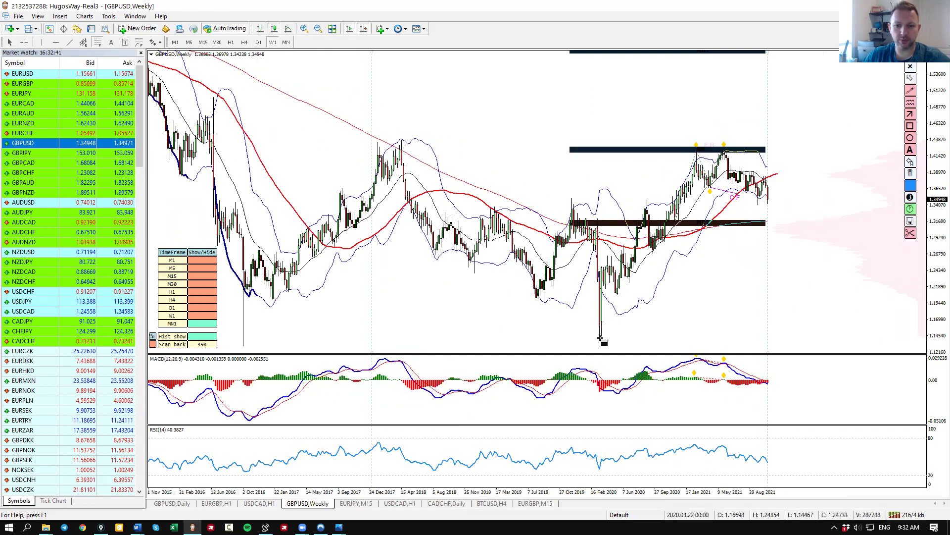
# Draw a Fibonacci from the Feb 2020 low to the 2021 highs and a target box below price.
pyautogui.moveTo(600, 338)
pyautogui.mouseDown()
pyautogui.moveTo(711, 182)
pyautogui.moveTo(723, 149)
pyautogui.mouseUp()
pyautogui.click(910, 126)
pyautogui.moveTo(761, 221)
pyautogui.mouseDown()
pyautogui.moveTo(862, 234)
pyautogui.moveTo(887, 250)
pyautogui.mouseUp()
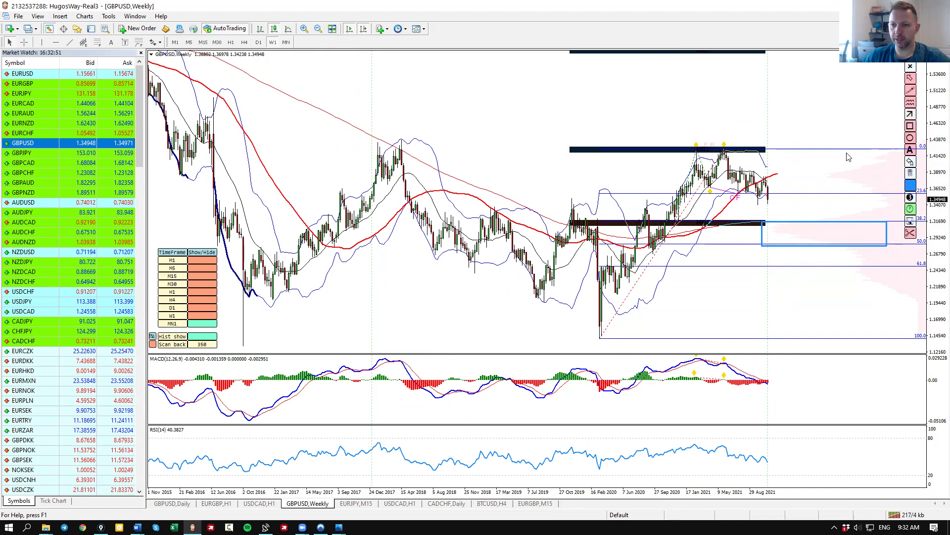
# Add an arrow into the box, delete the box, arrow and Fibonacci, and load GBPJPY.
pyautogui.moveTo(776, 188); pyautogui.dragTo(805, 237)
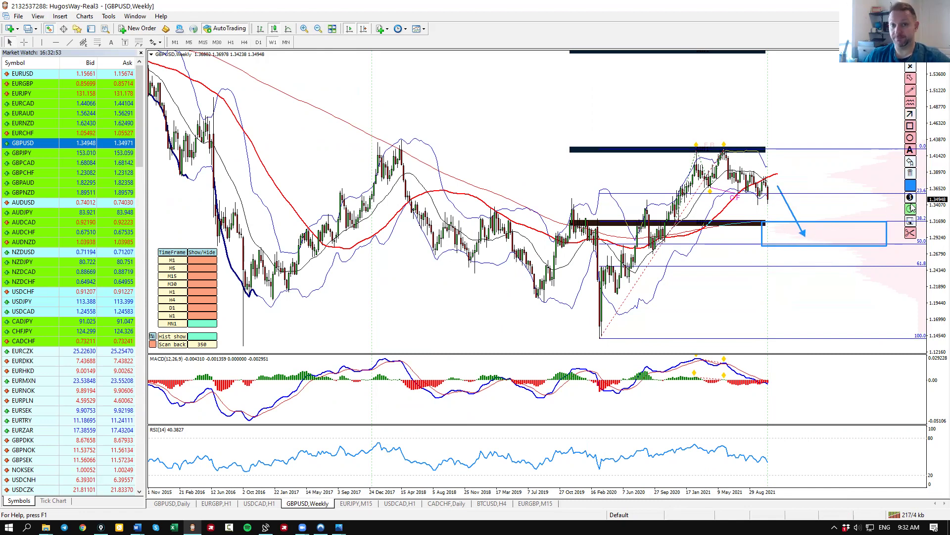
pyautogui.click(911, 174)
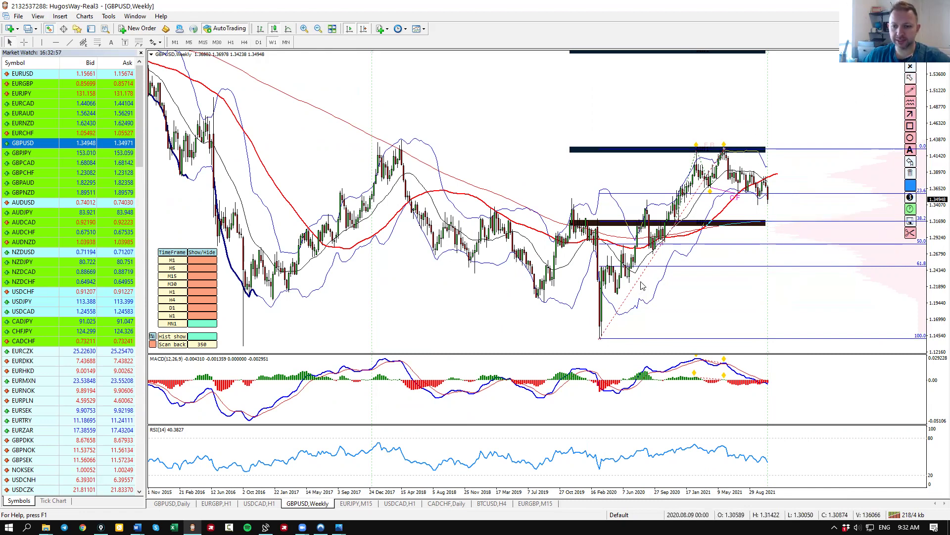
pyautogui.press('BackSpace')
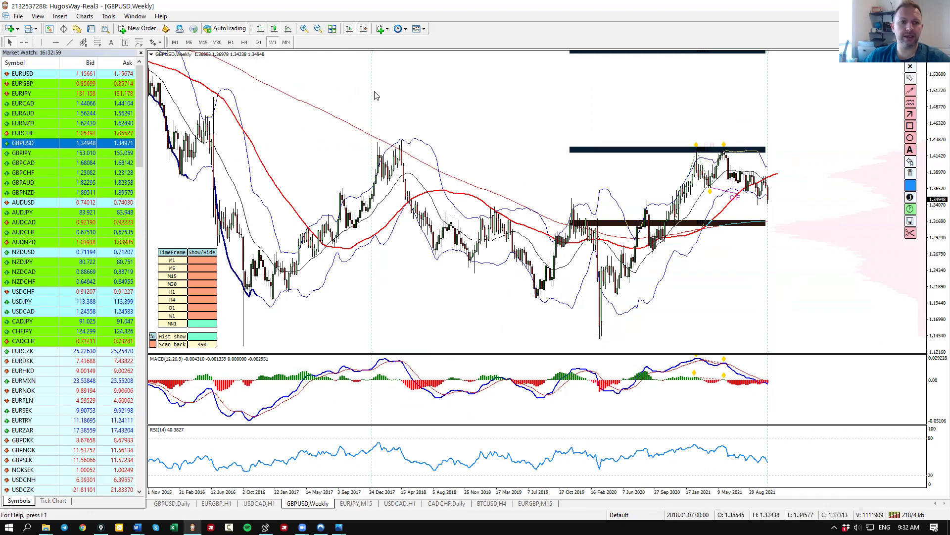
pyautogui.moveTo(119, 157); pyautogui.dragTo(355, 143)
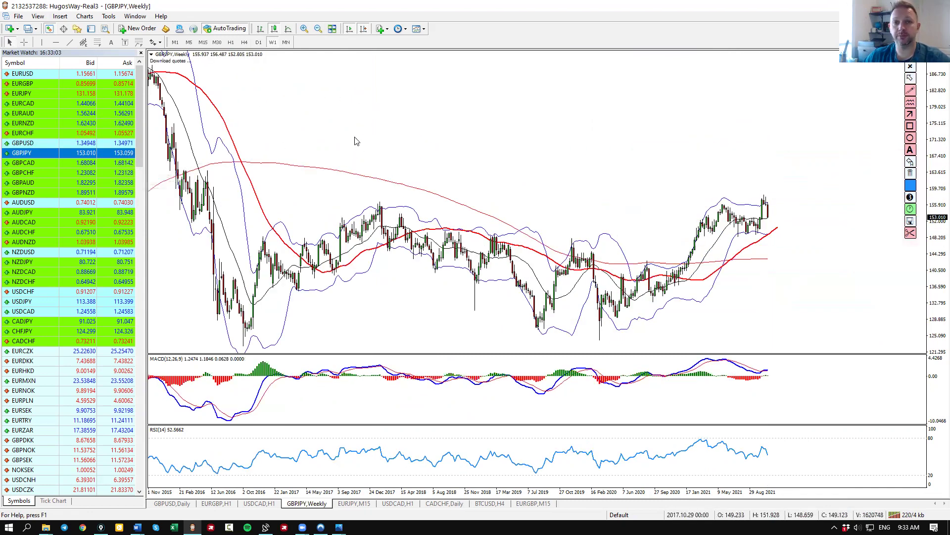
# Mark the Dec 2017 high with a line to the latest candles, an arrow and a circle.
pyautogui.click(909, 114)
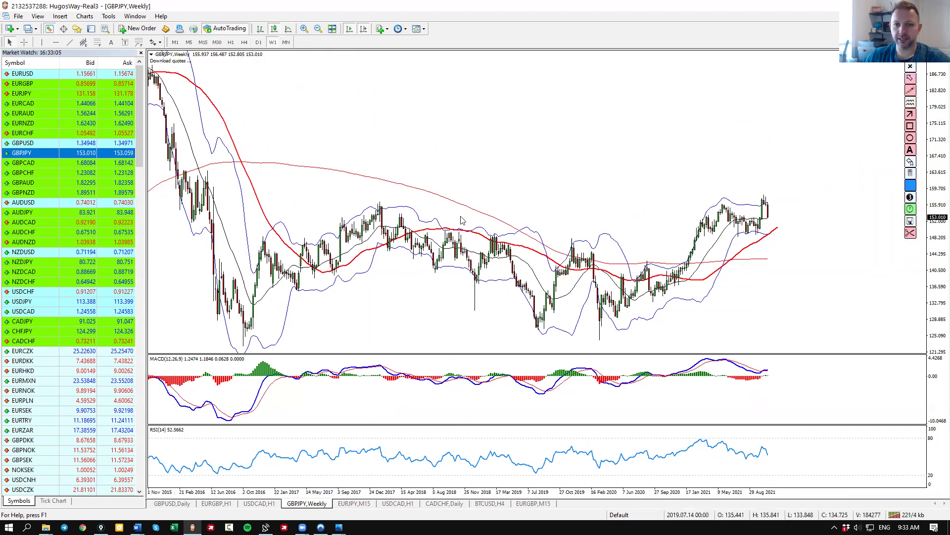
pyautogui.moveTo(379, 201); pyautogui.dragTo(860, 206)
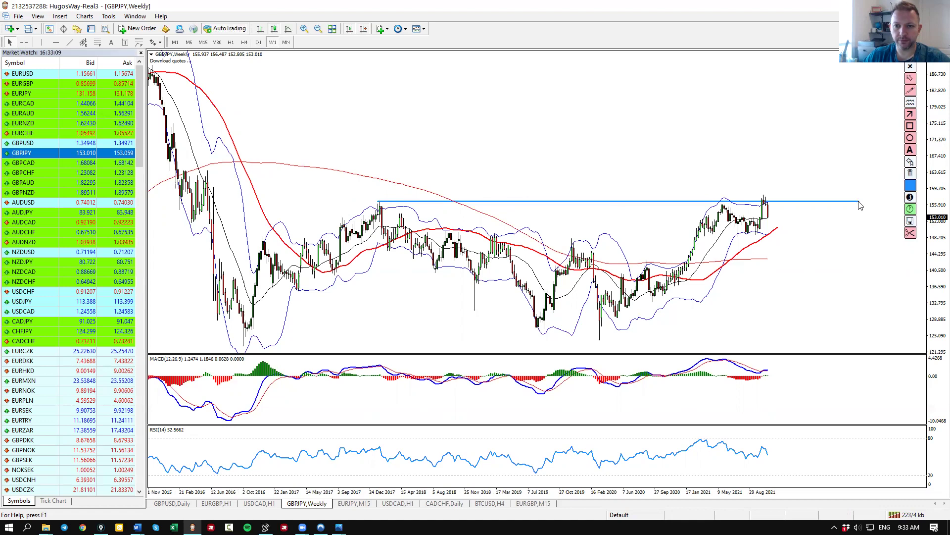
pyautogui.moveTo(416, 133)
pyautogui.mouseDown()
pyautogui.moveTo(382, 197)
pyautogui.moveTo(388, 193)
pyautogui.mouseUp()
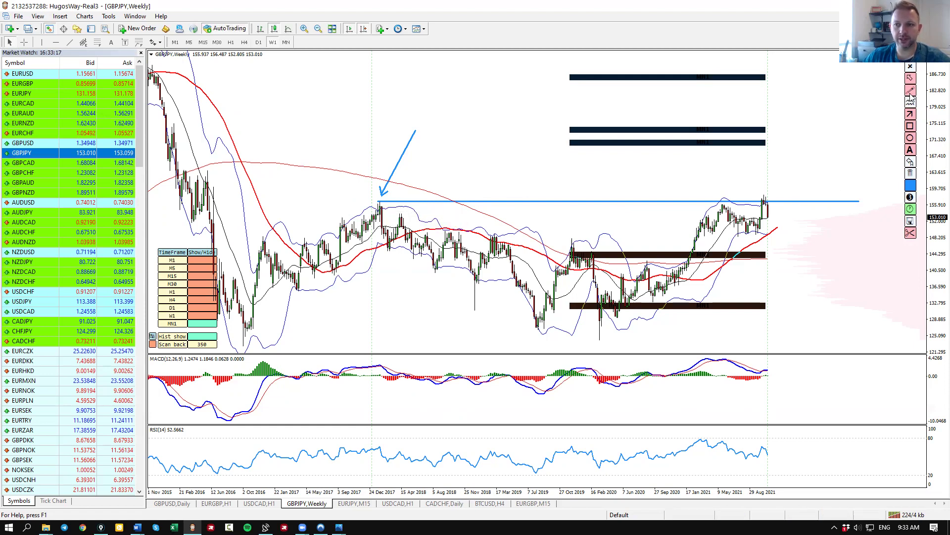
pyautogui.moveTo(772, 213); pyautogui.dragTo(765, 214)
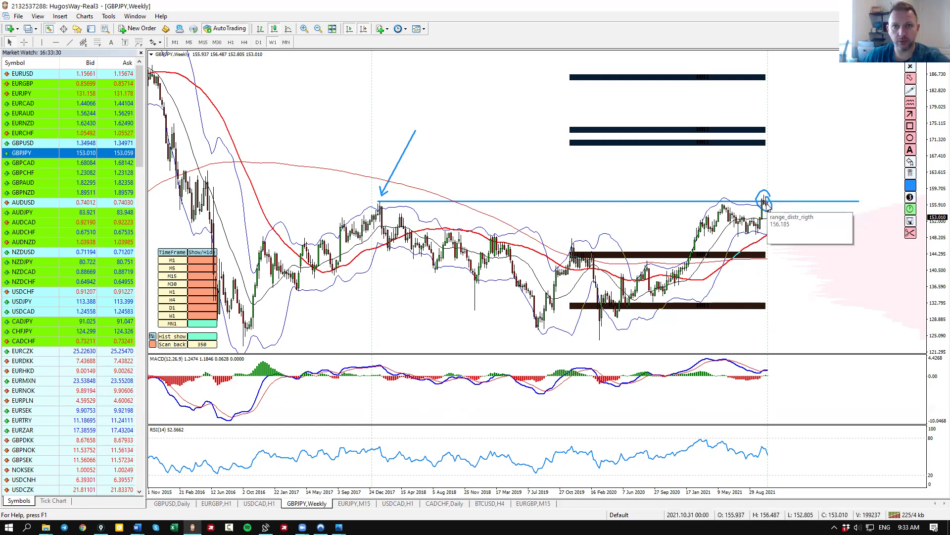
# Erase the line, arrow and circle annotations and switch GBPJPY to H4.
pyautogui.click(911, 174)
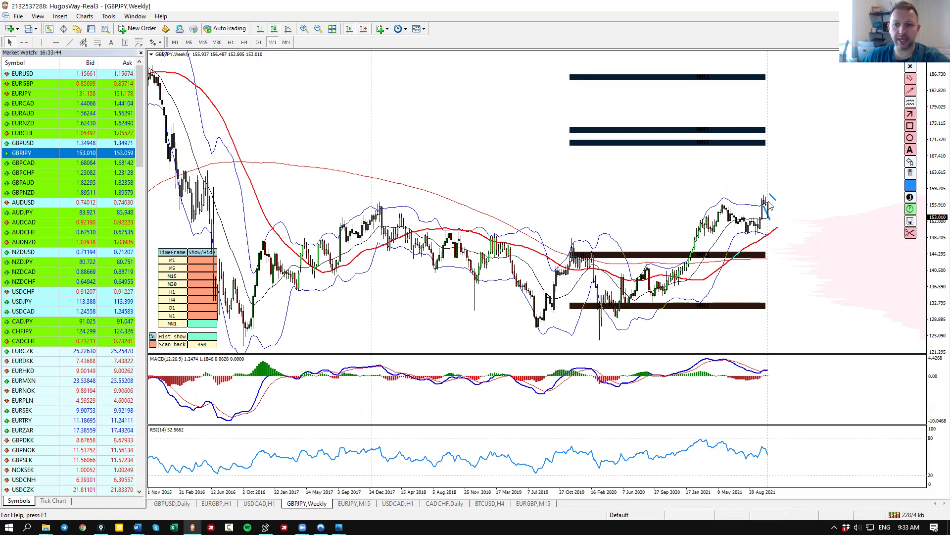
pyautogui.click(910, 174)
pyautogui.click(244, 43)
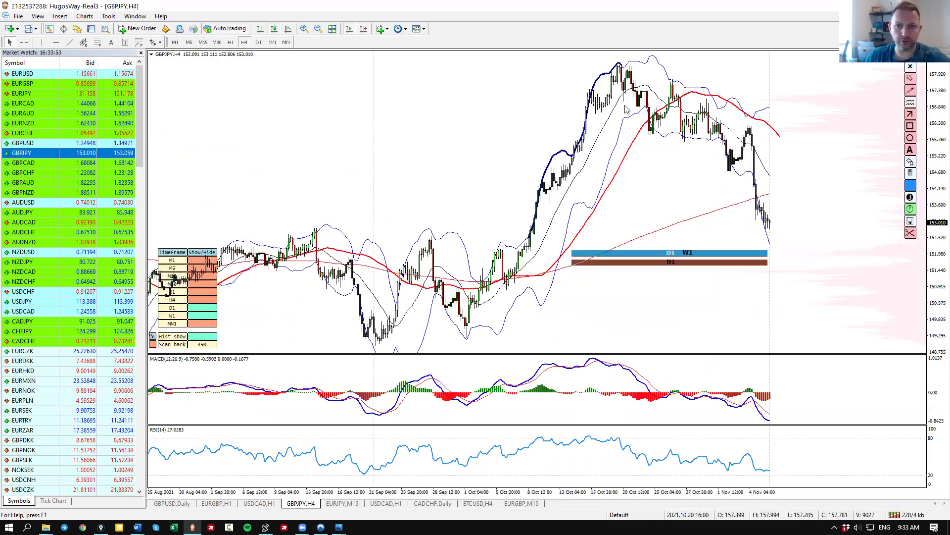
pyautogui.moveTo(619, 75)
pyautogui.mouseDown()
pyautogui.moveTo(649, 131)
pyautogui.moveTo(674, 89)
pyautogui.moveTo(721, 169)
pyautogui.moveTo(756, 146)
pyautogui.moveTo(769, 230)
pyautogui.mouseUp()
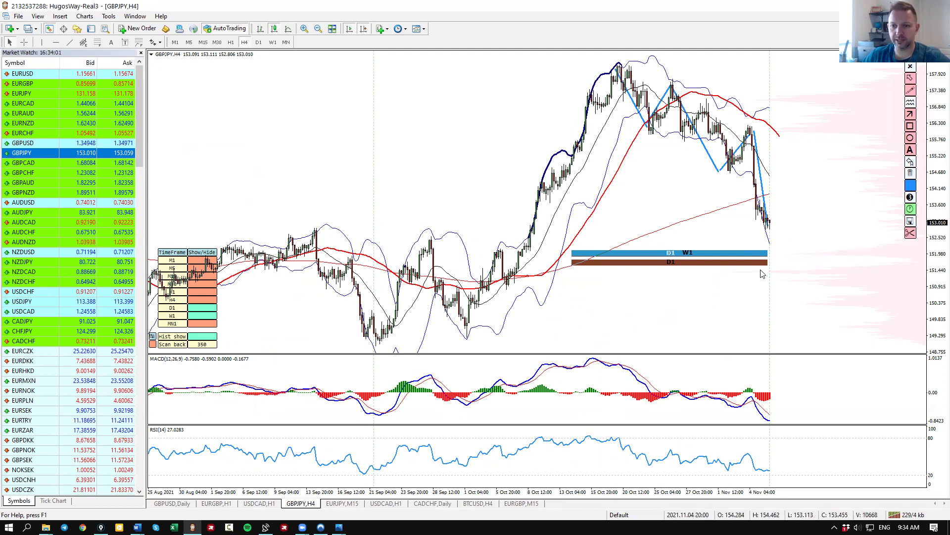
pyautogui.click(911, 175)
pyautogui.moveTo(769, 229)
pyautogui.mouseDown()
pyautogui.moveTo(780, 200)
pyautogui.moveTo(817, 267)
pyautogui.moveTo(827, 179)
pyautogui.moveTo(804, 275)
pyautogui.moveTo(819, 262)
pyautogui.moveTo(754, 262)
pyautogui.moveTo(813, 279)
pyautogui.moveTo(819, 258)
pyautogui.mouseUp()
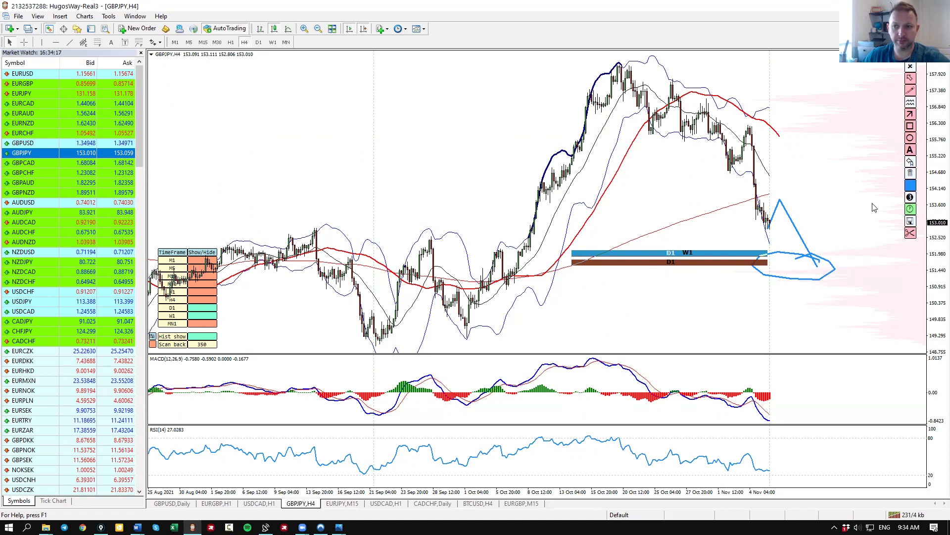
pyautogui.moveTo(818, 265)
pyautogui.mouseDown()
pyautogui.moveTo(853, 184)
pyautogui.moveTo(866, 209)
pyautogui.mouseUp()
pyautogui.moveTo(887, 303)
pyautogui.mouseDown()
pyautogui.moveTo(895, 341)
pyautogui.moveTo(886, 334)
pyautogui.moveTo(902, 333)
pyautogui.mouseUp()
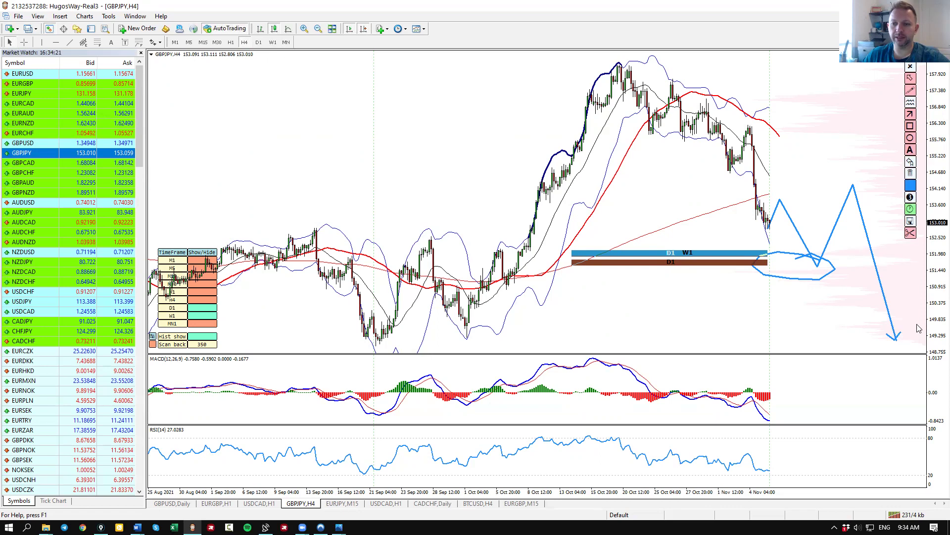
pyautogui.click(912, 173)
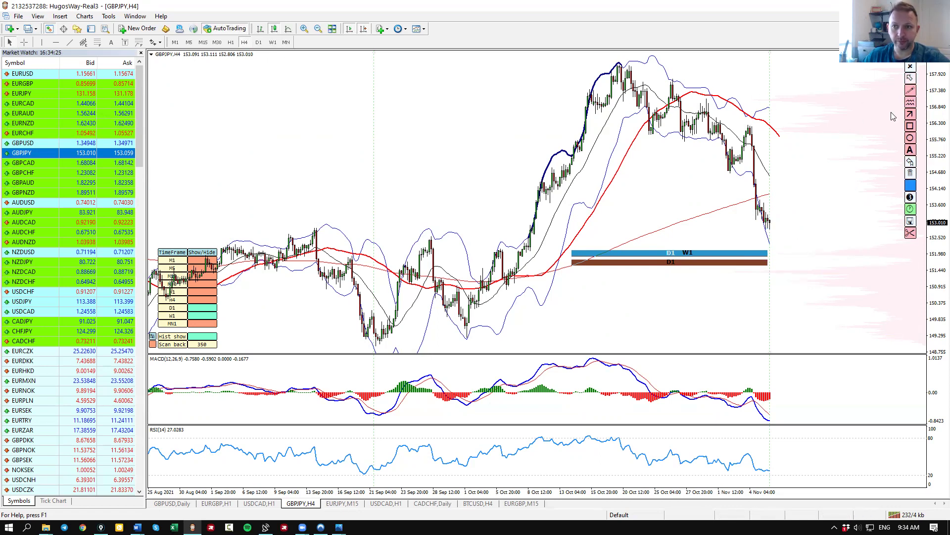
# Sketch a curve right of the current price and a loop around the October top.
pyautogui.moveTo(837, 97)
pyautogui.mouseDown()
pyautogui.moveTo(766, 100)
pyautogui.moveTo(760, 125)
pyautogui.moveTo(792, 139)
pyautogui.moveTo(865, 140)
pyautogui.mouseUp()
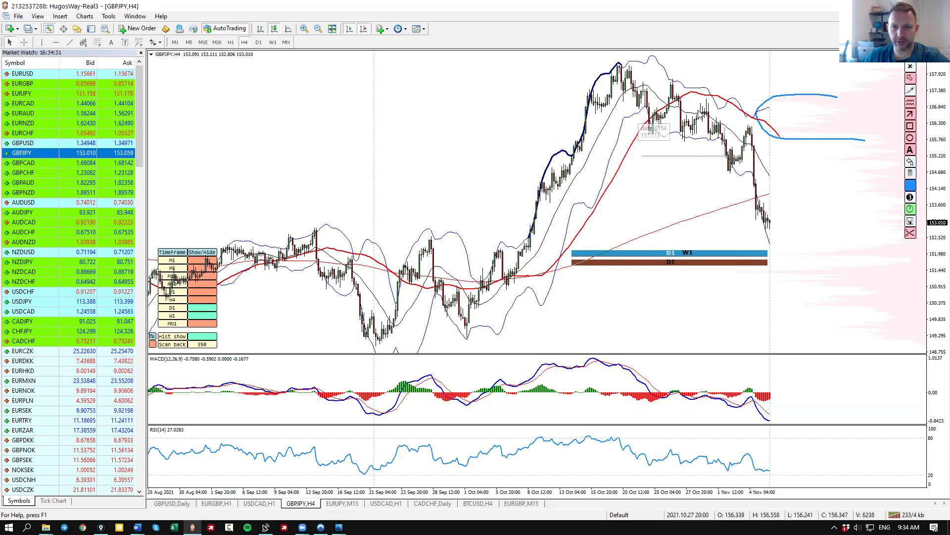
pyautogui.moveTo(727, 103); pyautogui.dragTo(643, 139)
pyautogui.moveTo(708, 142); pyautogui.dragTo(705, 107)
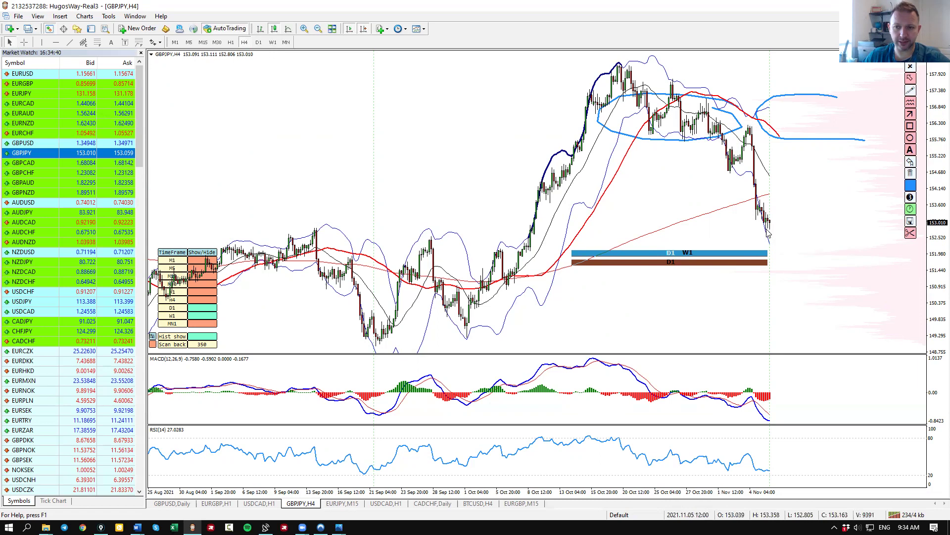
# Sketch a rise-then-drop arrow, erase all freehand drawings and switch GBPJPY to weekly.
pyautogui.moveTo(770, 229)
pyautogui.mouseDown()
pyautogui.moveTo(803, 196)
pyautogui.moveTo(830, 284)
pyautogui.moveTo(828, 335)
pyautogui.moveTo(844, 322)
pyautogui.mouseUp()
pyautogui.click(911, 185)
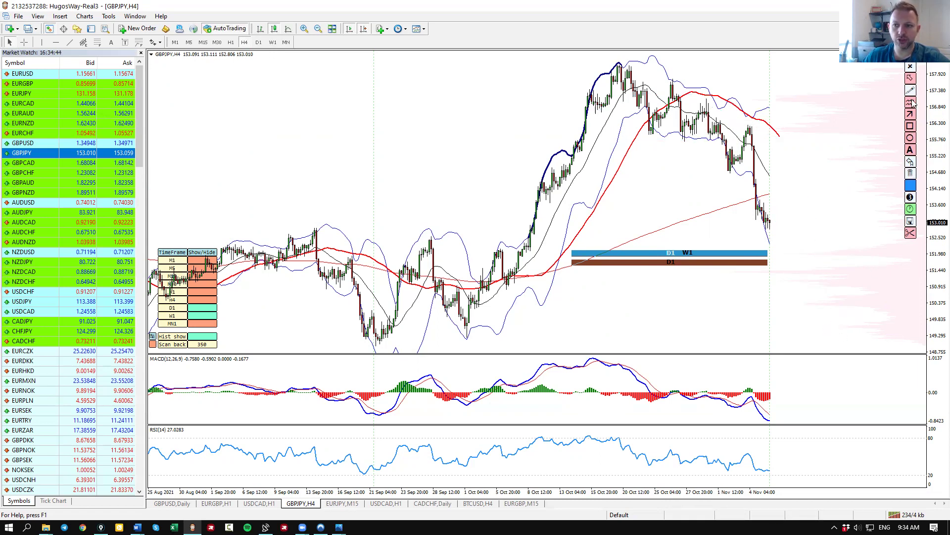
pyautogui.click(273, 42)
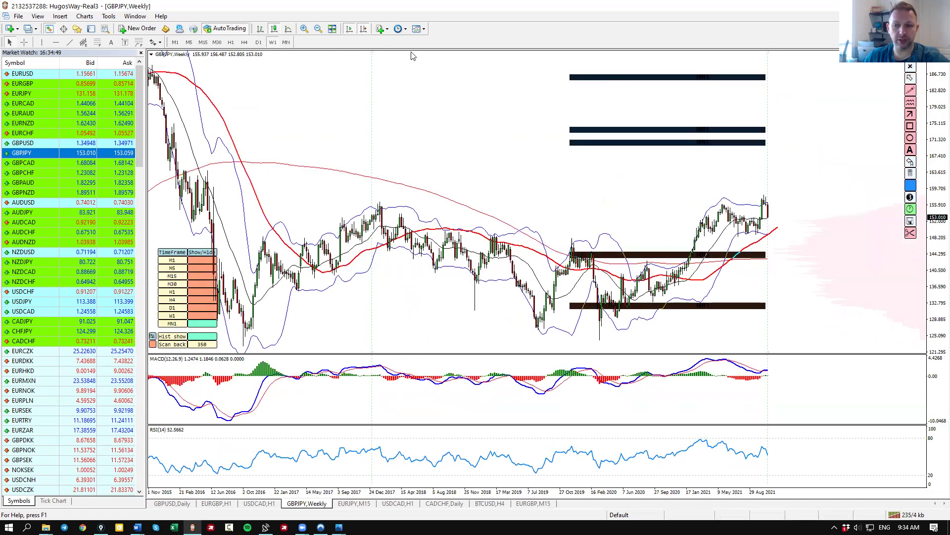
pyautogui.click(910, 91)
pyautogui.moveTo(818, 244)
pyautogui.mouseDown()
pyautogui.moveTo(777, 250)
pyautogui.moveTo(840, 258)
pyautogui.mouseUp()
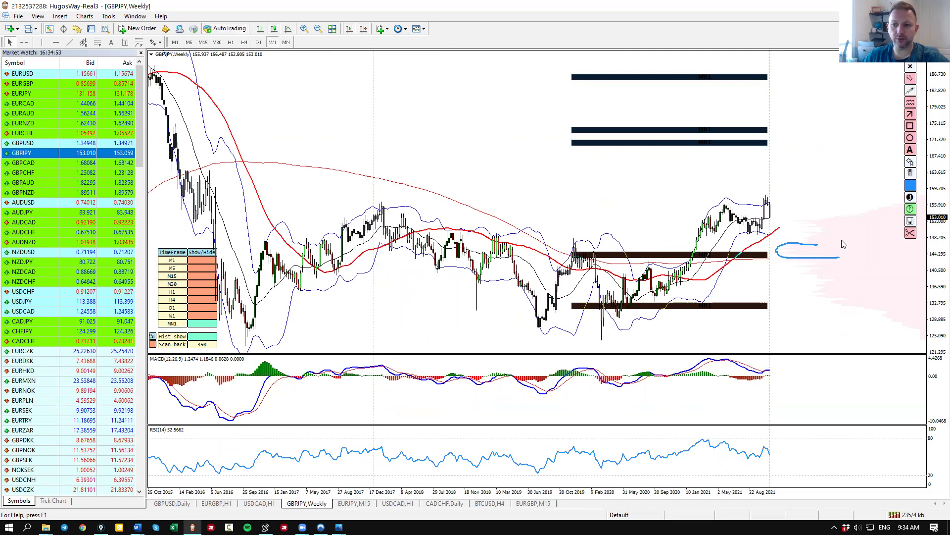
pyautogui.moveTo(776, 199)
pyautogui.mouseDown()
pyautogui.moveTo(814, 255)
pyautogui.moveTo(823, 253)
pyautogui.mouseUp()
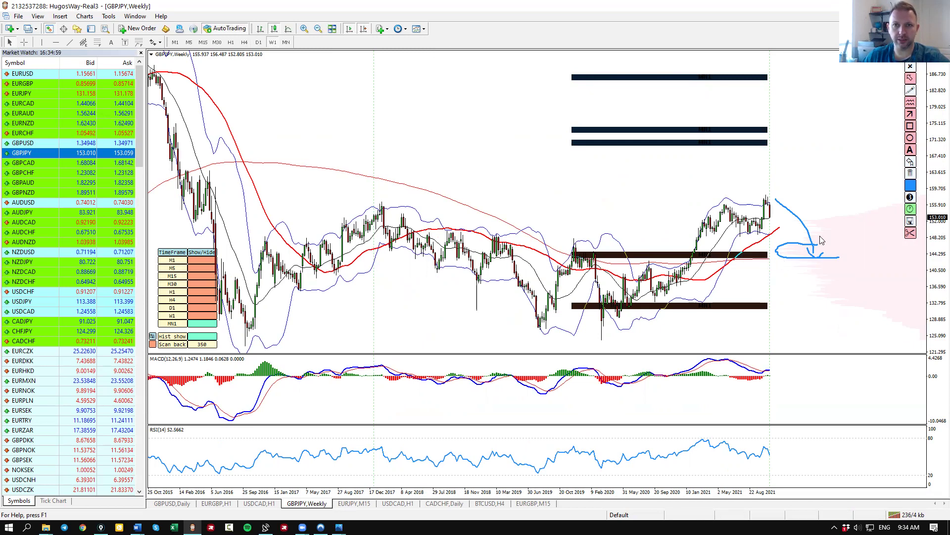
pyautogui.click(910, 173)
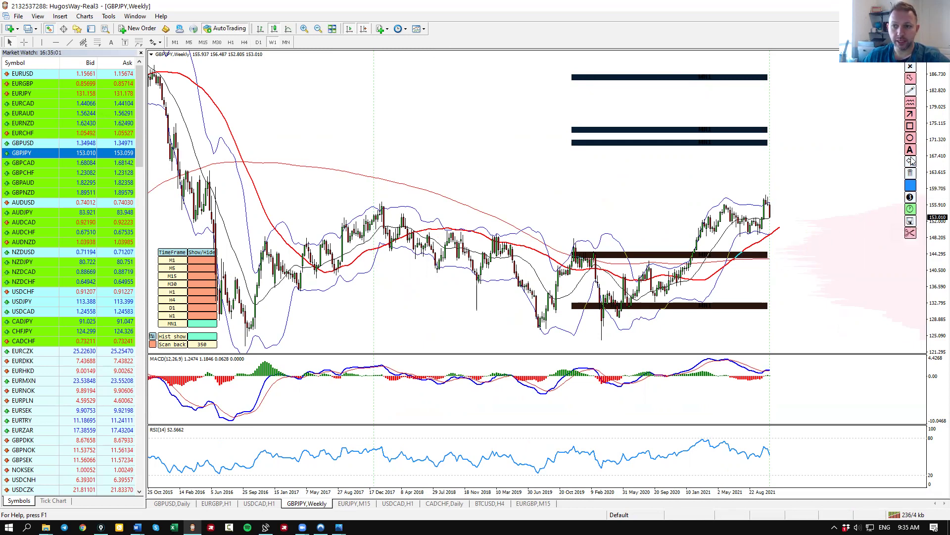
pyautogui.click(910, 90)
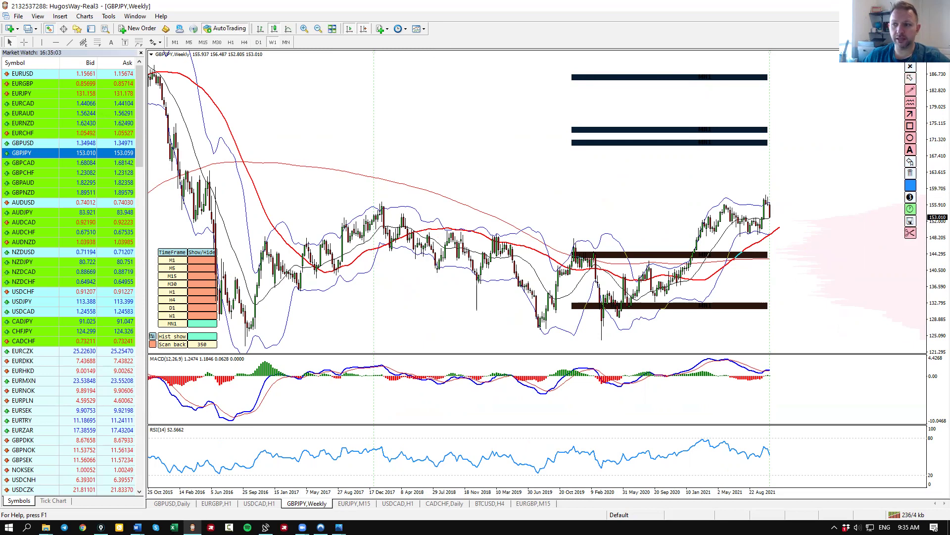